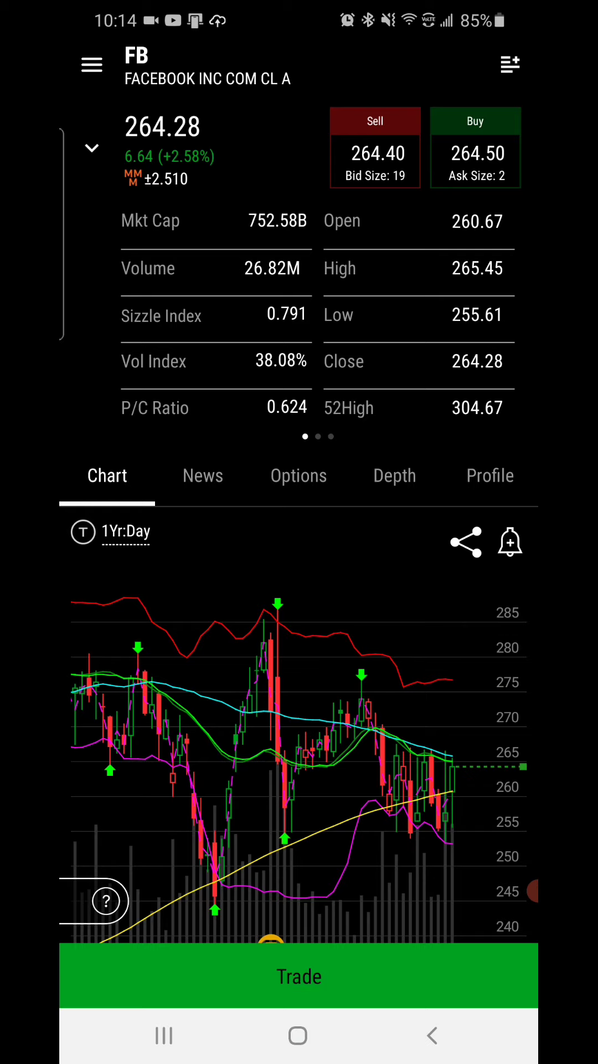
scroll(299, 769, down, 3)
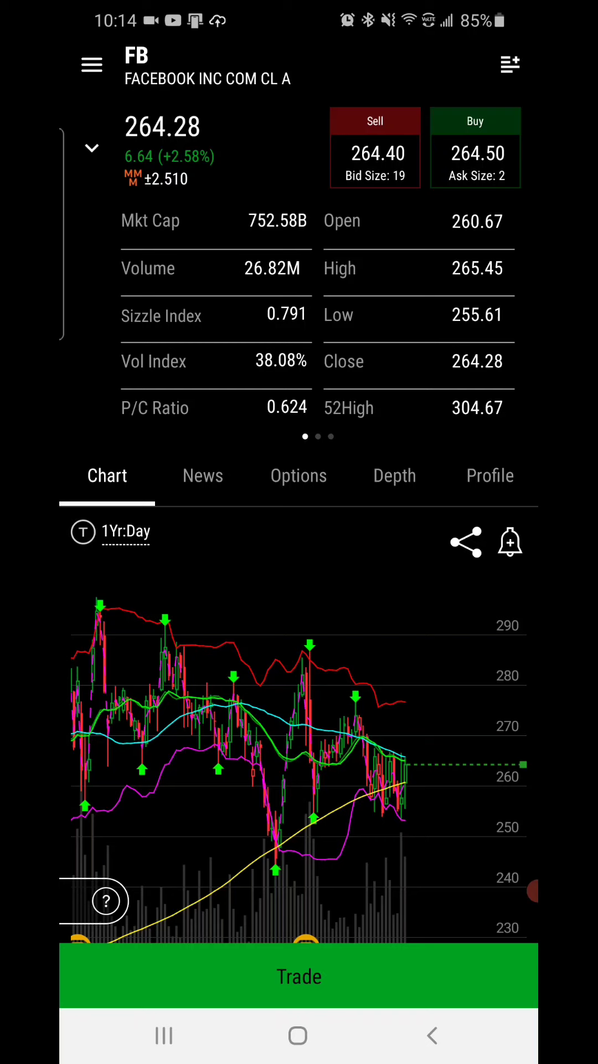
scroll(299, 769, down, 2)
scroll(299, 770, down, 3)
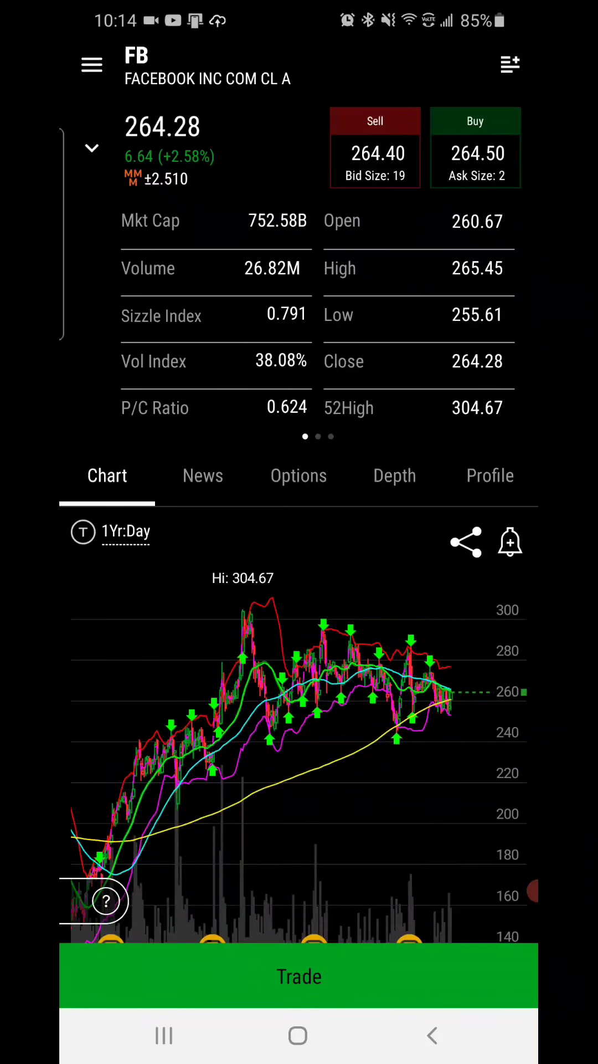
scroll(300, 768, down, 2)
scroll(300, 582, down, 2)
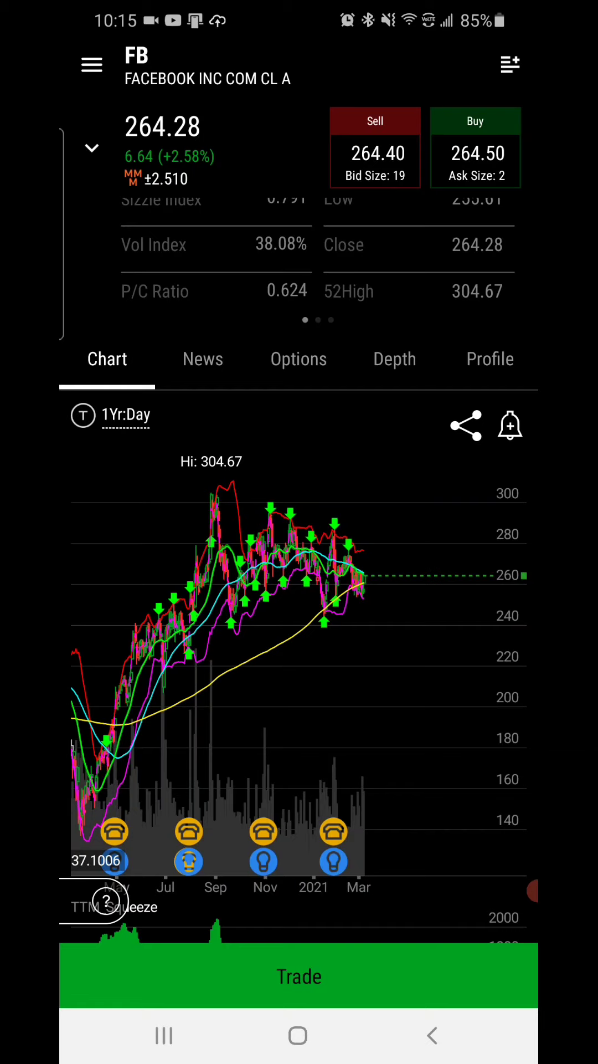
Step: Open FB's option chain, keep the Custom spread, and list expirations through 18 JUN 21
click(298, 359)
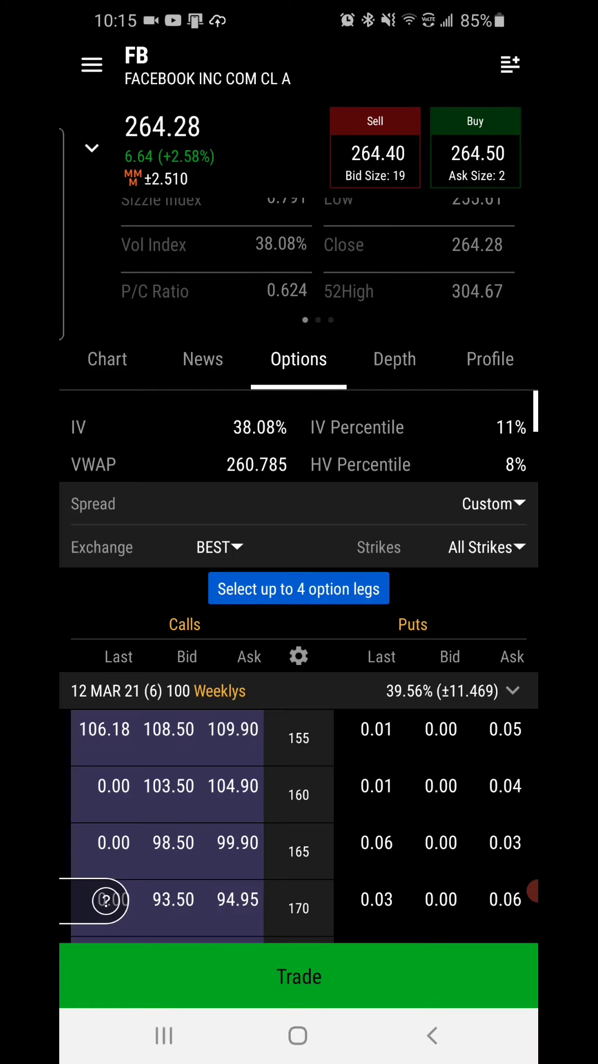
click(493, 504)
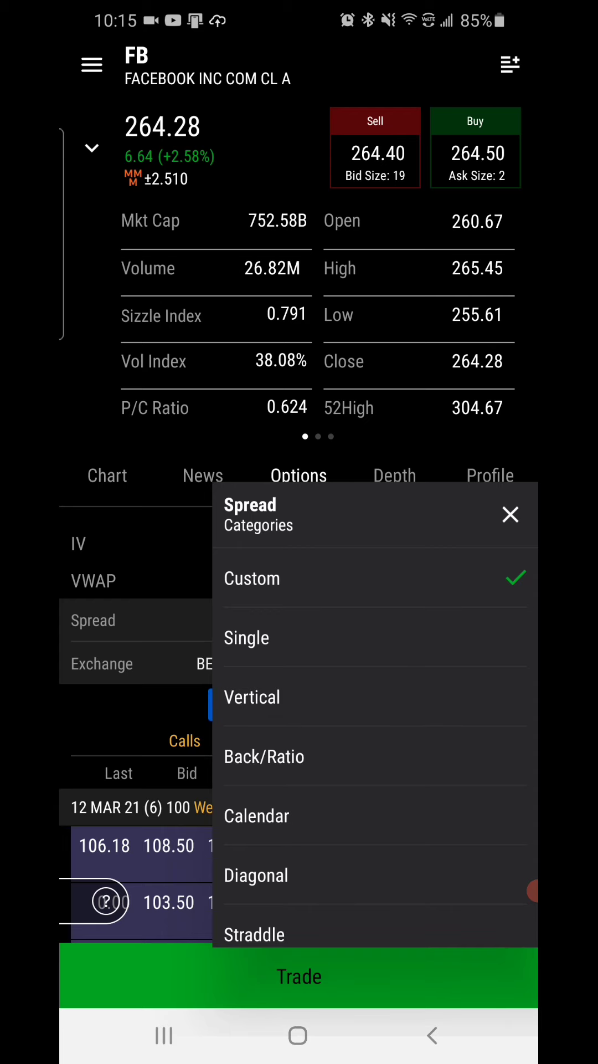
click(511, 514)
scroll(300, 573, down, 5)
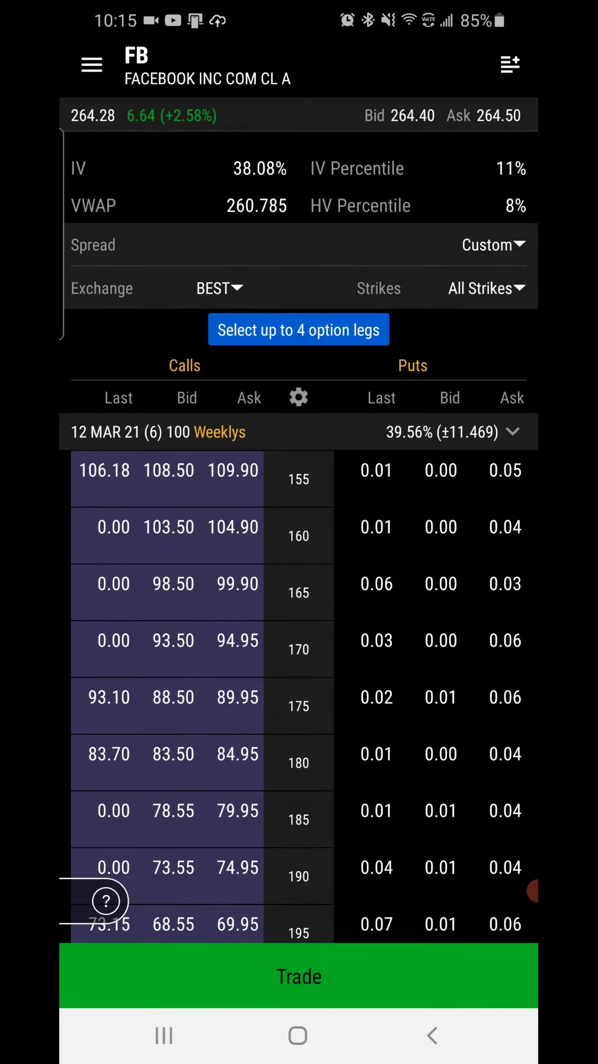
scroll(300, 582, down, 3)
scroll(299, 582, up, 1)
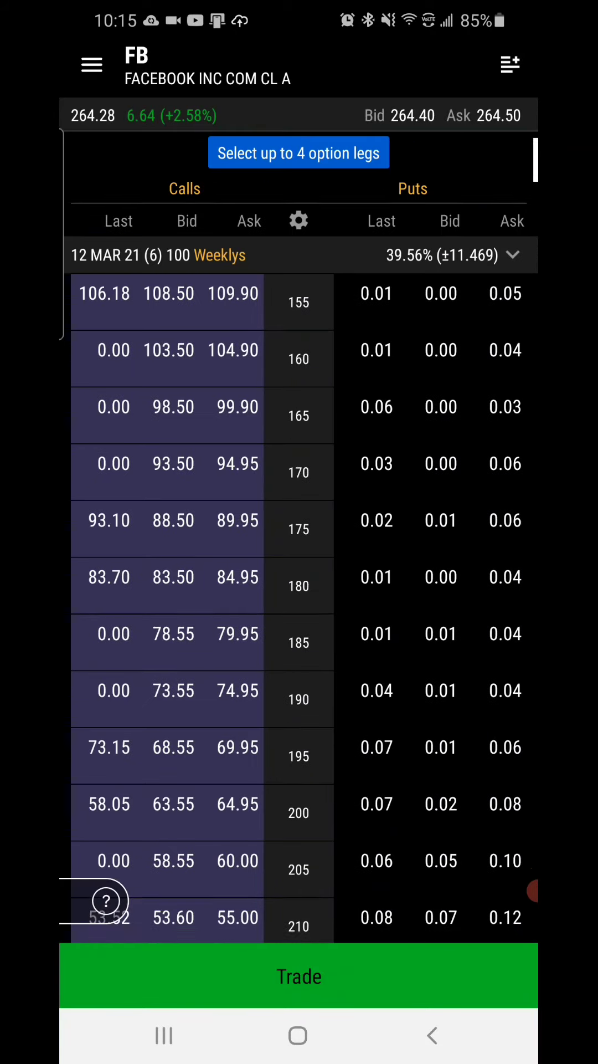
scroll(299, 582, down, 2)
scroll(299, 582, down, 3)
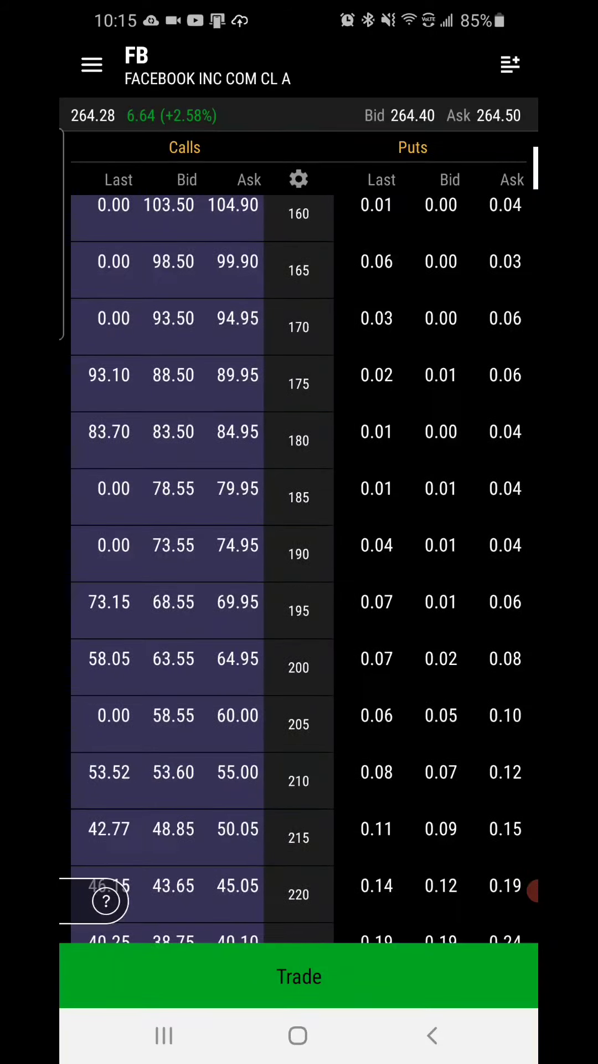
scroll(299, 582, up, 3)
click(362, 286)
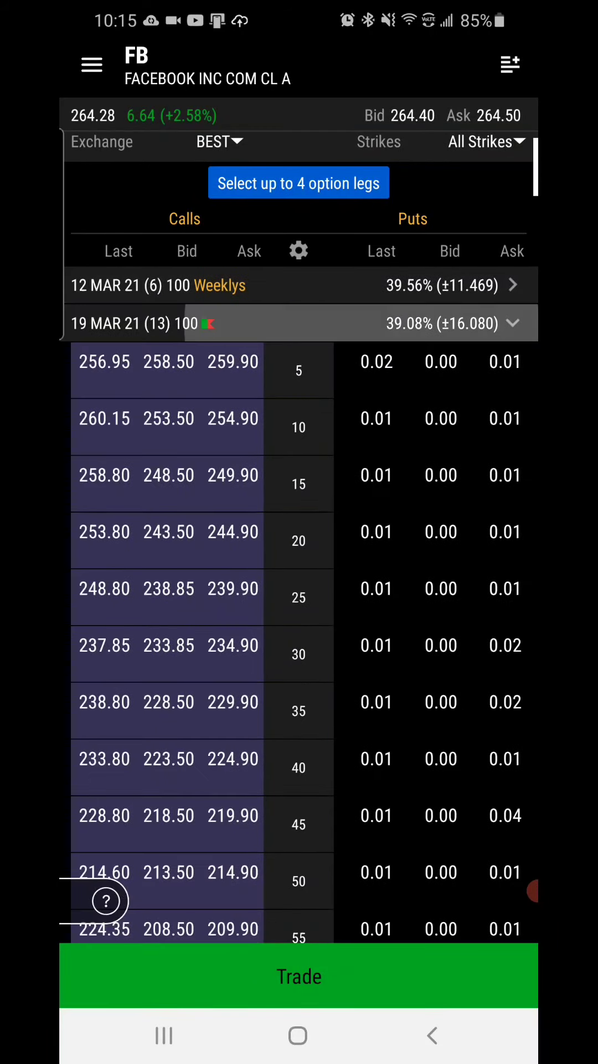
click(362, 323)
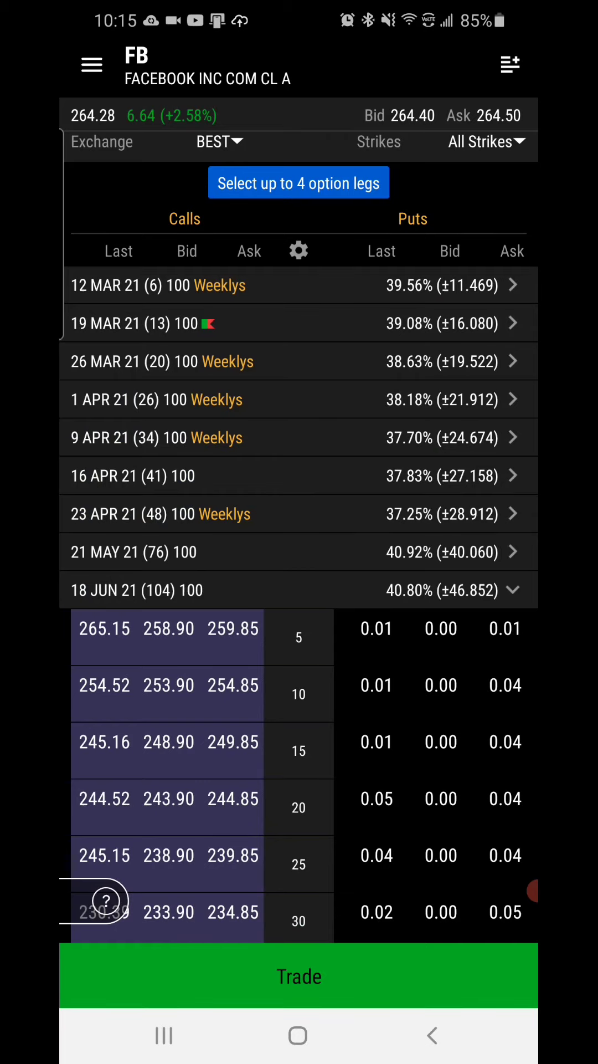
Step: Expand the 16 APR 21 expiration to show FB strikes up to 290
click(299, 476)
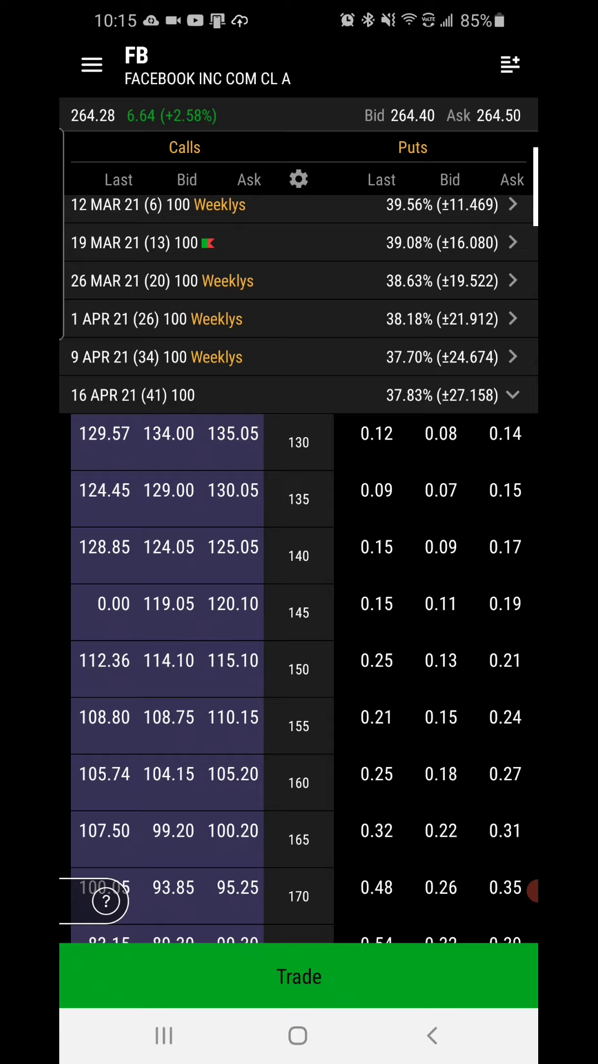
scroll(299, 582, down, 3)
scroll(300, 582, down, 5)
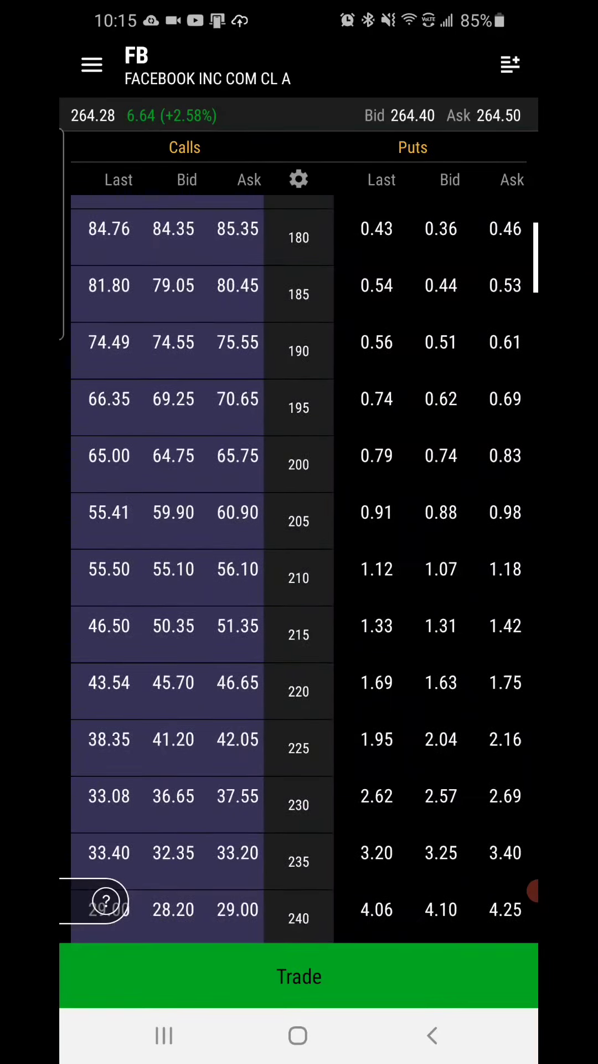
scroll(300, 582, down, 5)
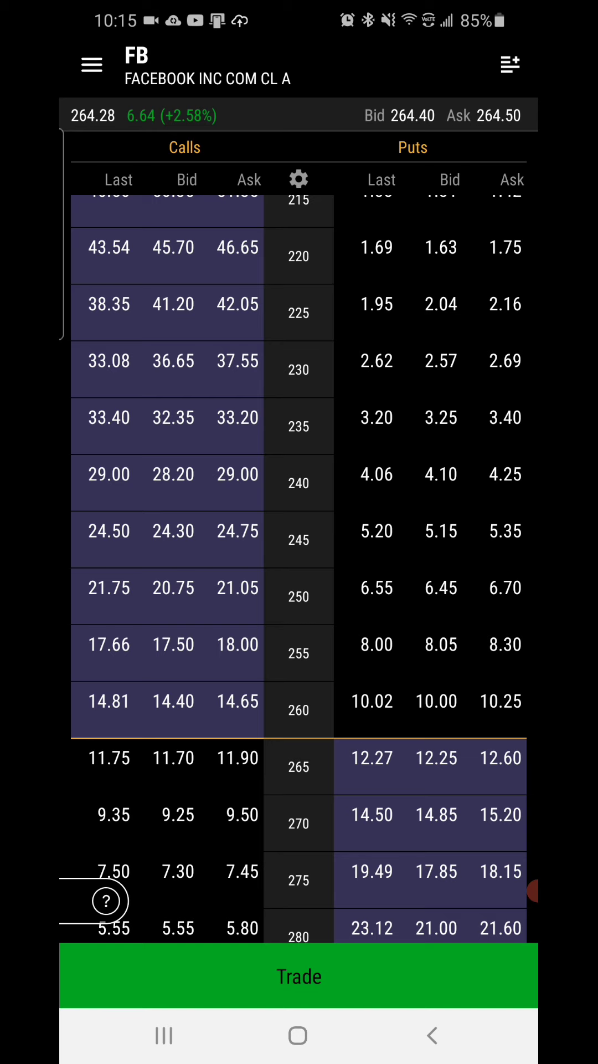
scroll(299, 532, up, 10)
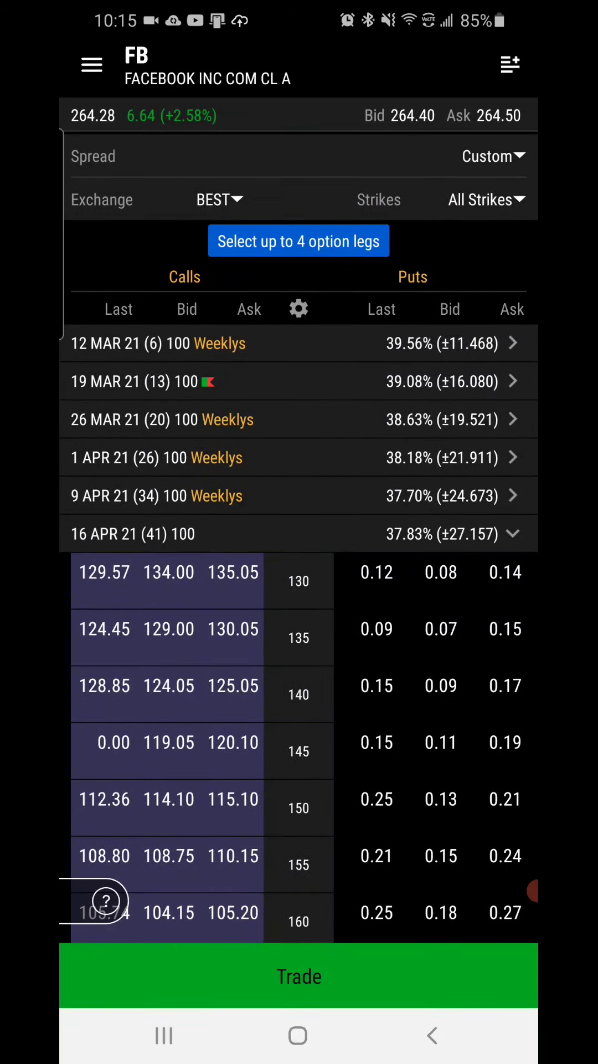
scroll(300, 532, down, 10)
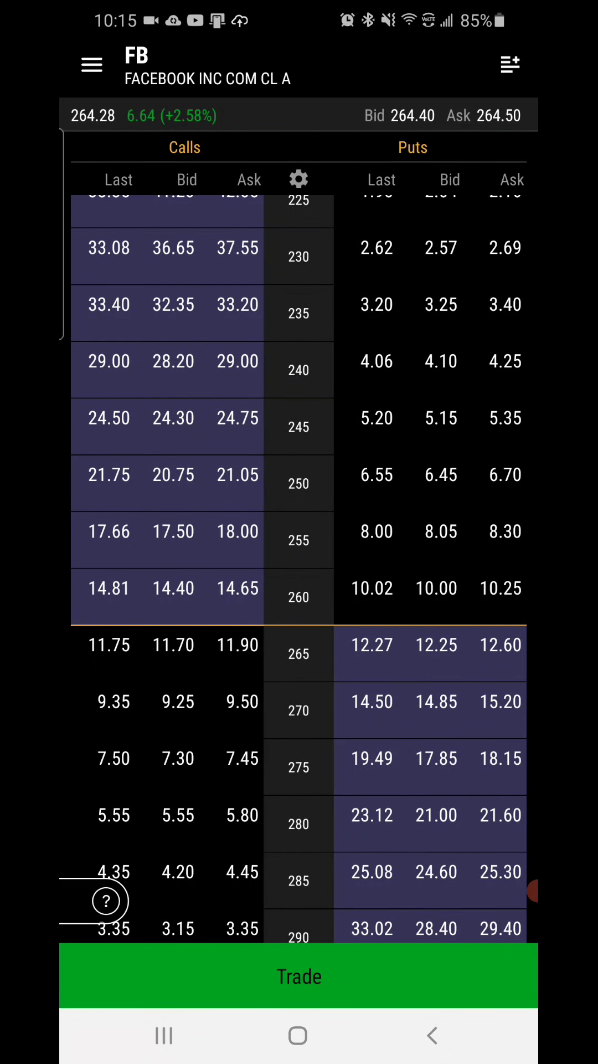
Step: Select the 250 put to sell at 6.45 and the 240 put to buy at 4.25, then trade the spread
click(430, 483)
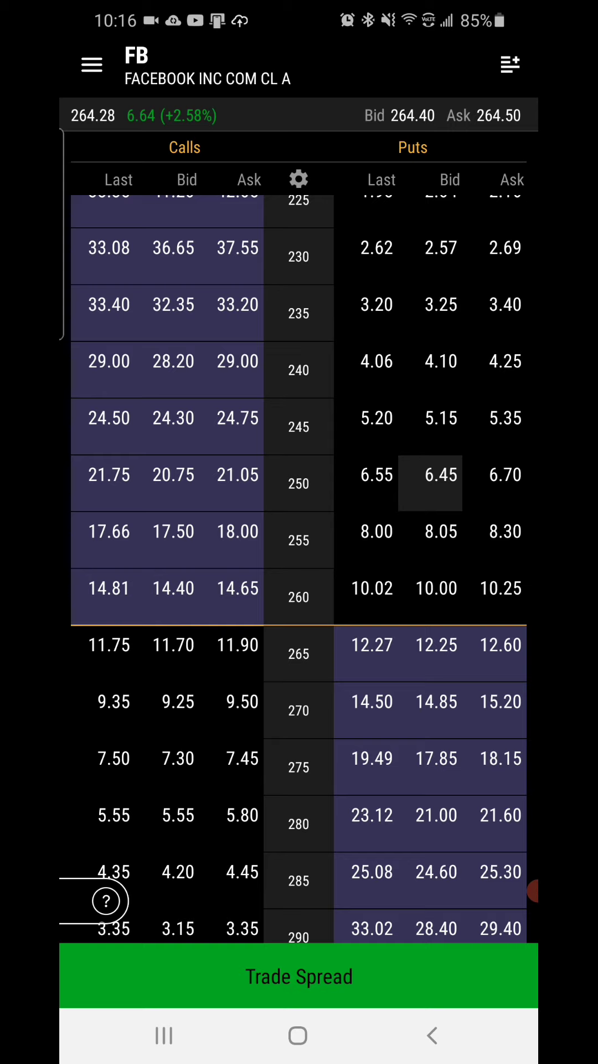
click(506, 361)
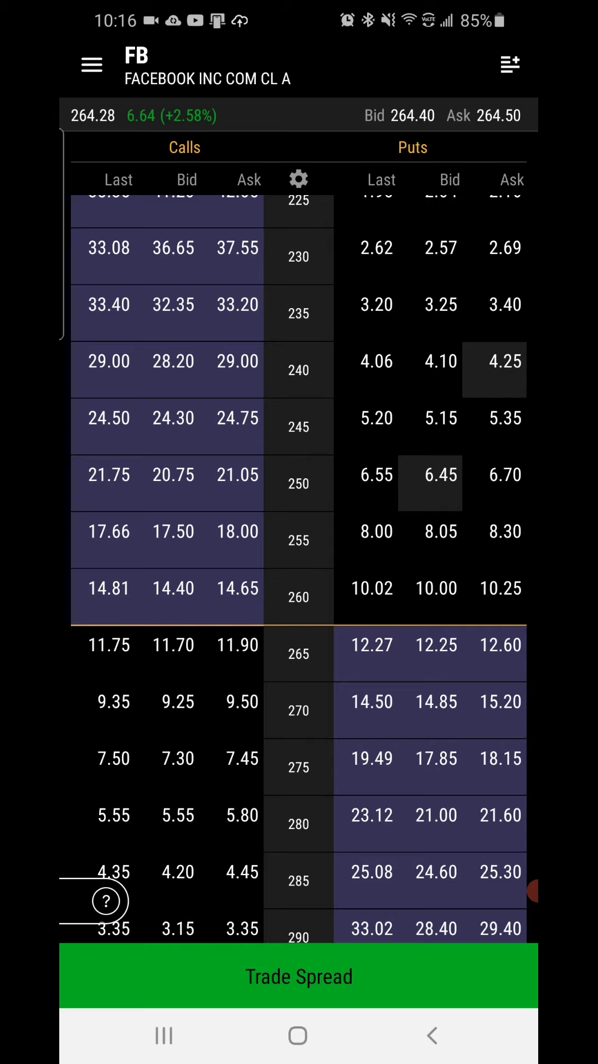
click(430, 474)
click(495, 362)
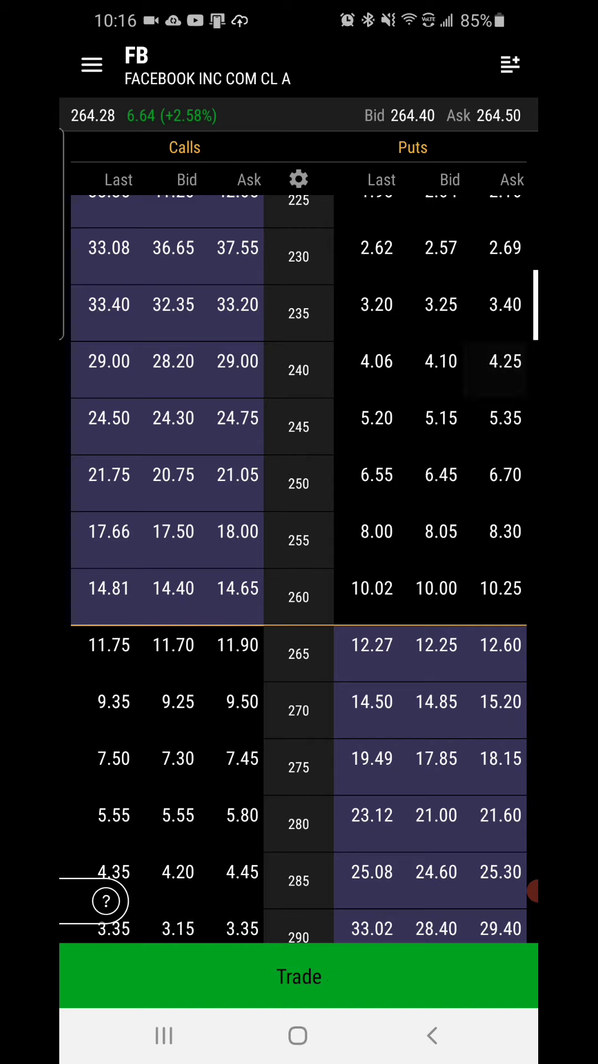
click(430, 482)
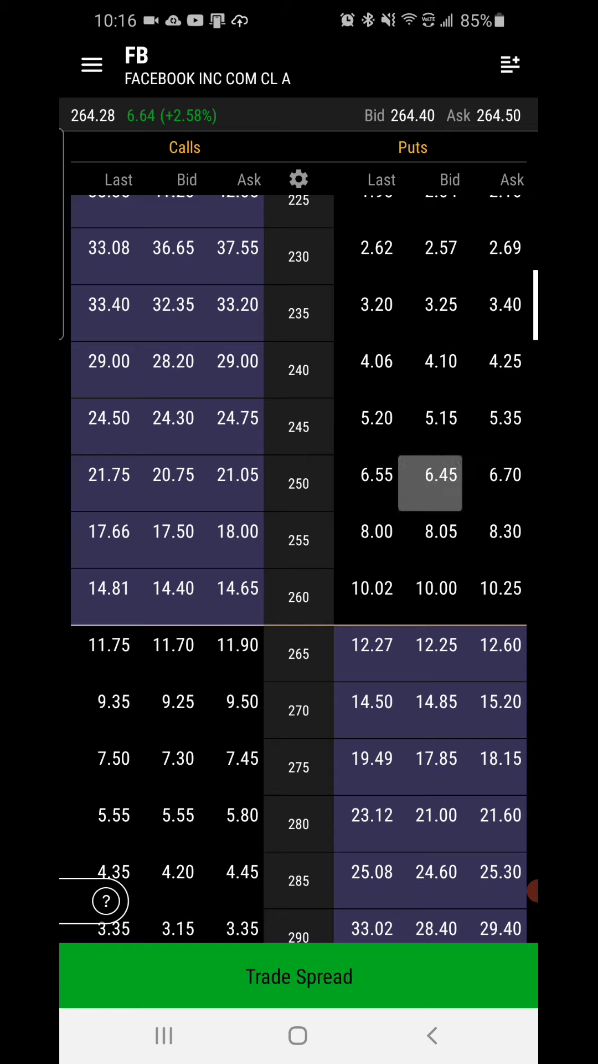
click(495, 369)
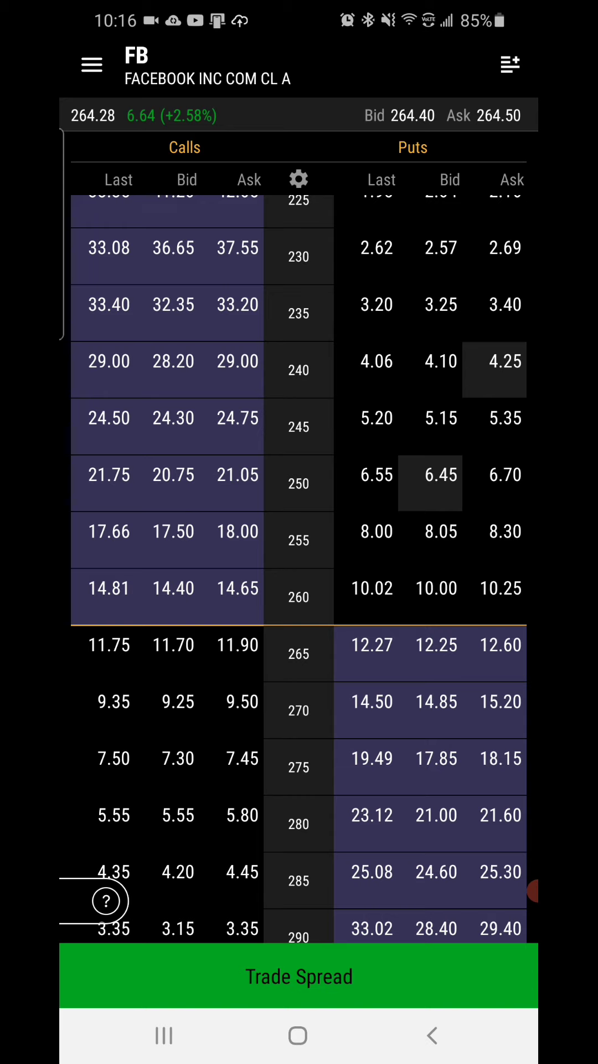
click(298, 976)
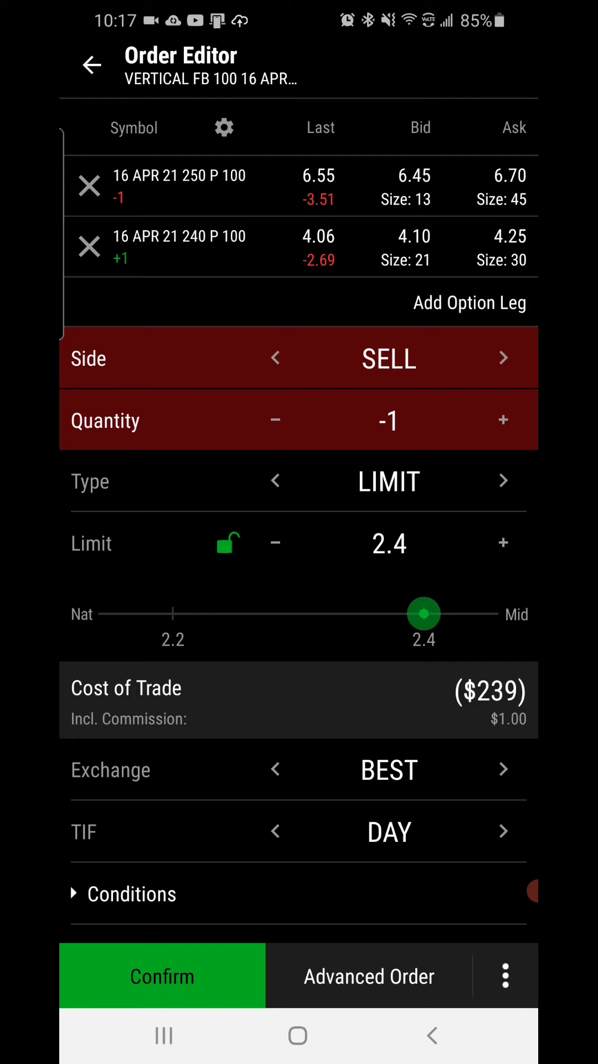
Step: Confirm the SELL -1 250/240 put vertical at a 2.40 limit, DAY
click(163, 977)
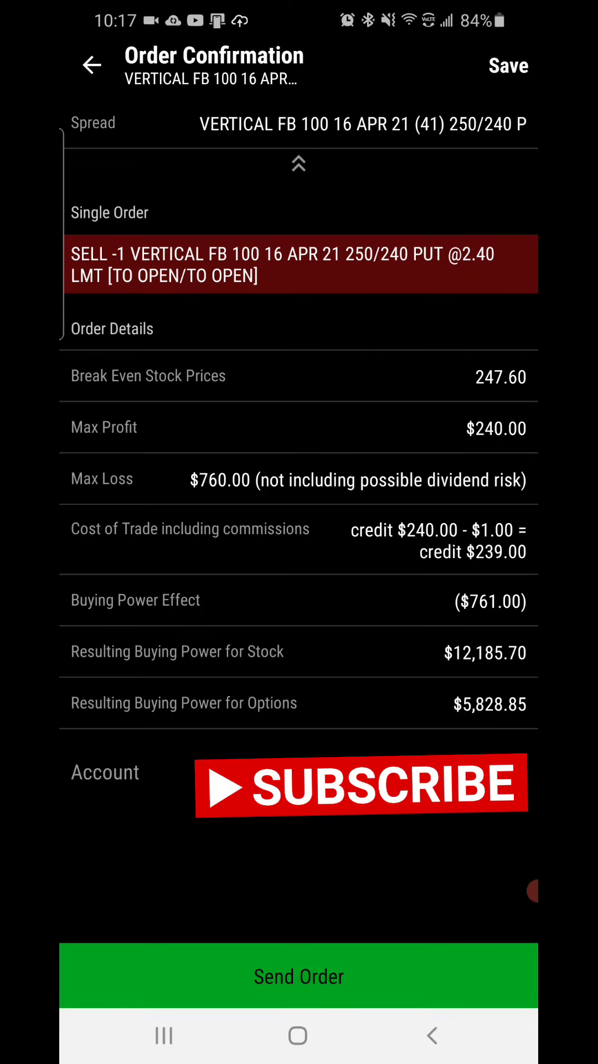
Step: Return to the Order Editor and step the limit credit up to 2.50
click(91, 65)
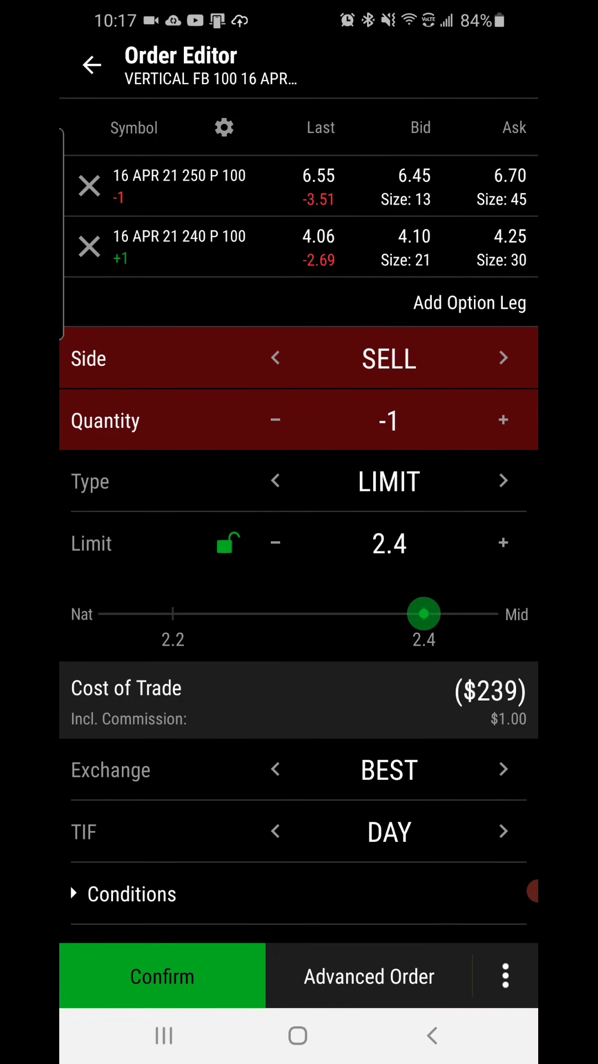
click(502, 543)
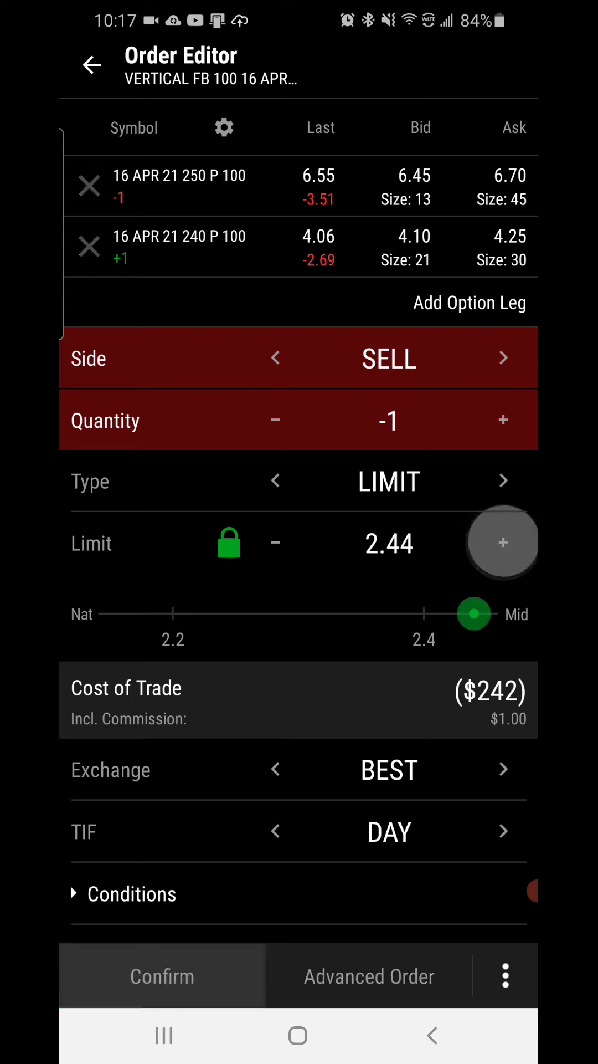
click(502, 543)
click(503, 542)
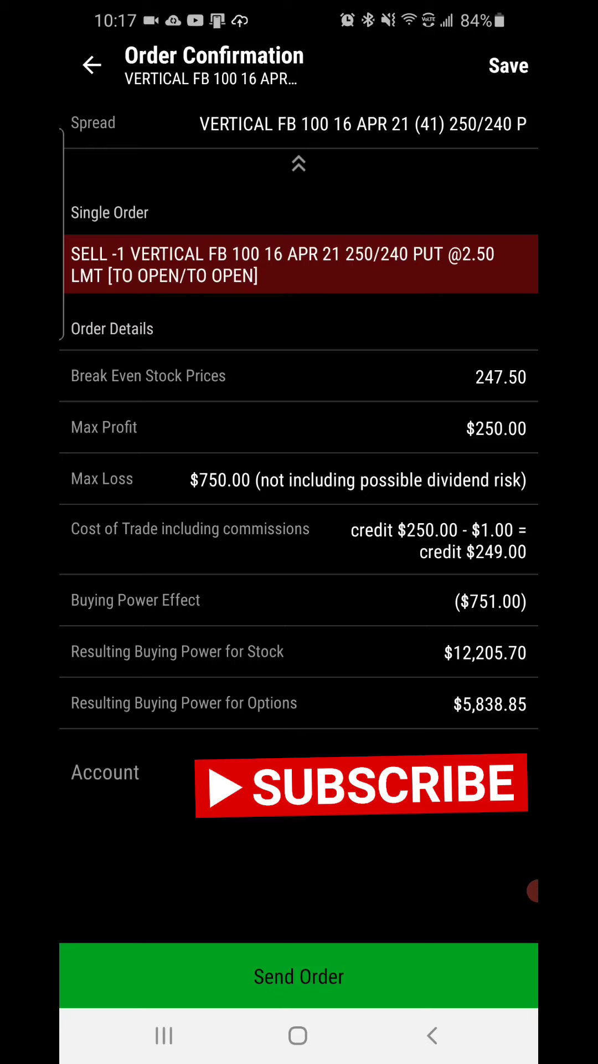
Step: Leave the 2.50-limit Order Confirmation and return to the Order Editor without sending
click(92, 65)
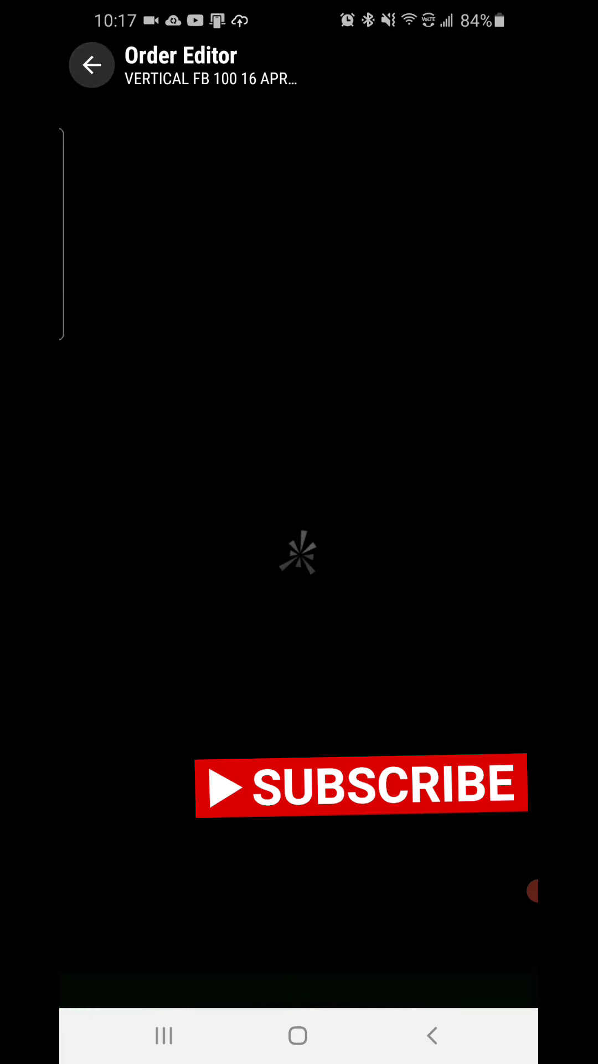